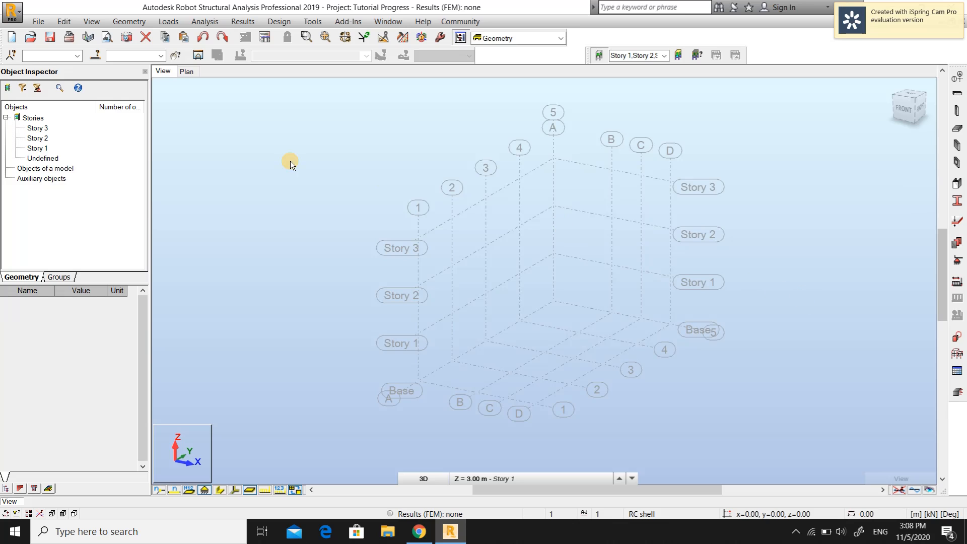
Examine the structure in 3D and plan views, stepping through the Base and each story level
click(186, 73)
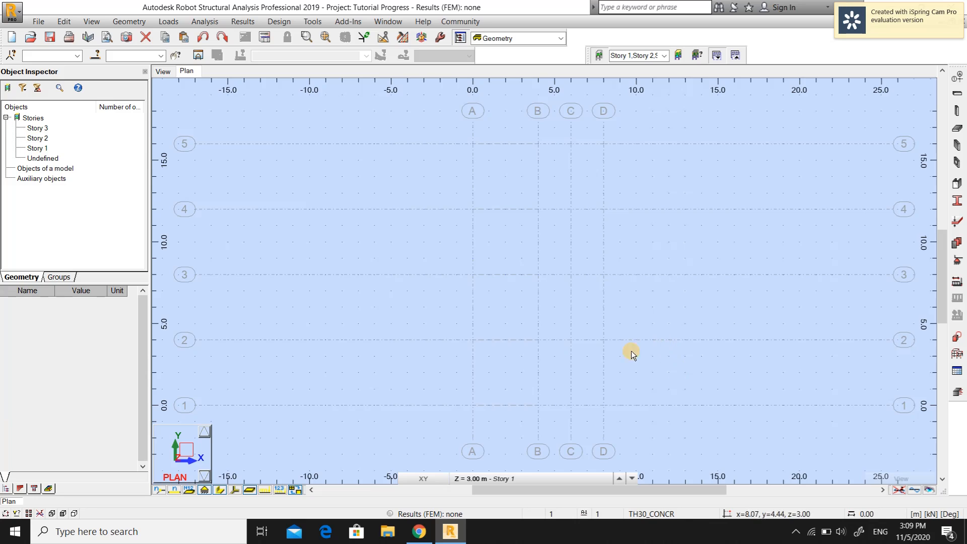
click(164, 71)
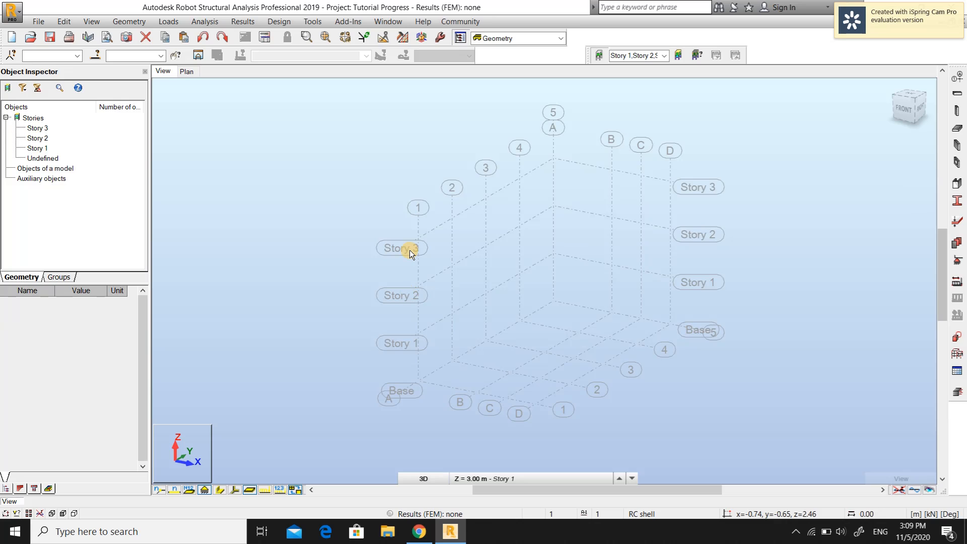
click(186, 71)
click(603, 482)
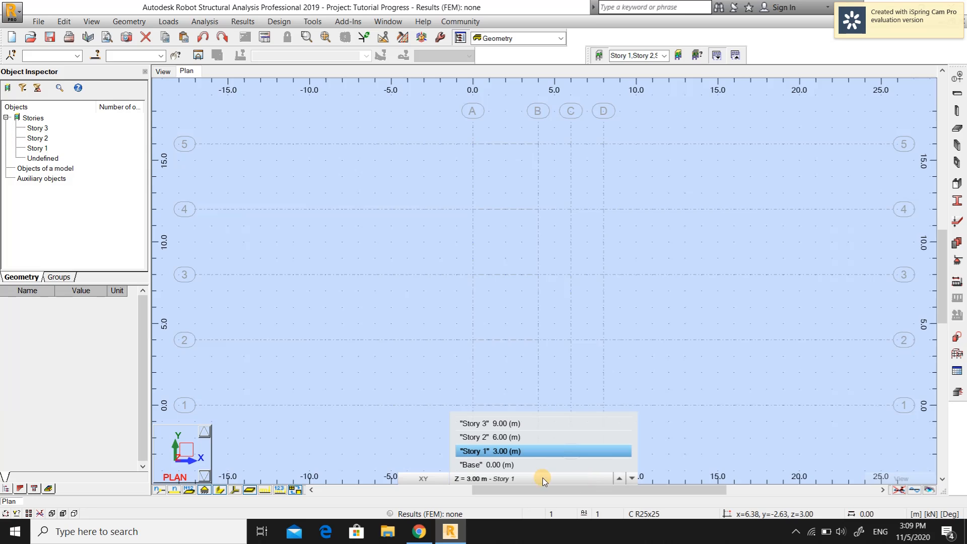
click(515, 464)
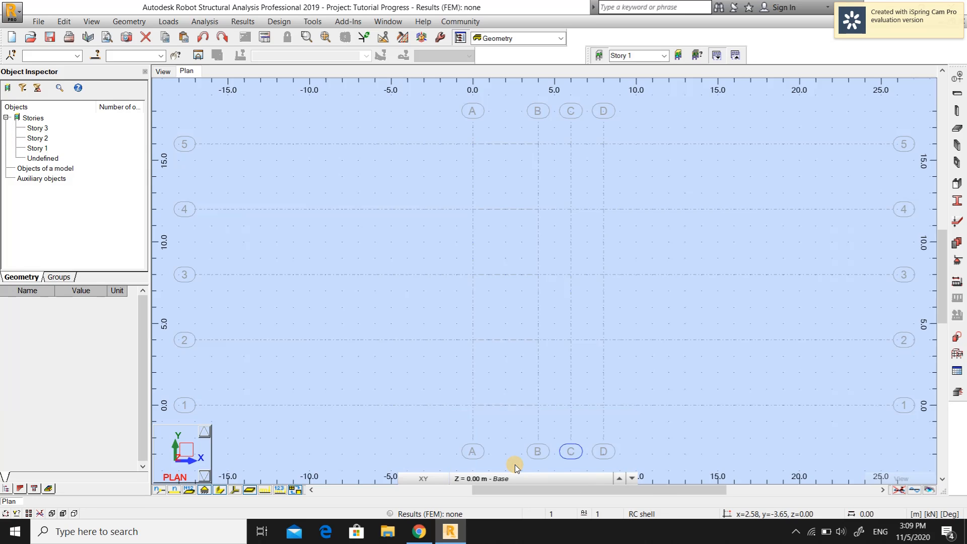
click(527, 480)
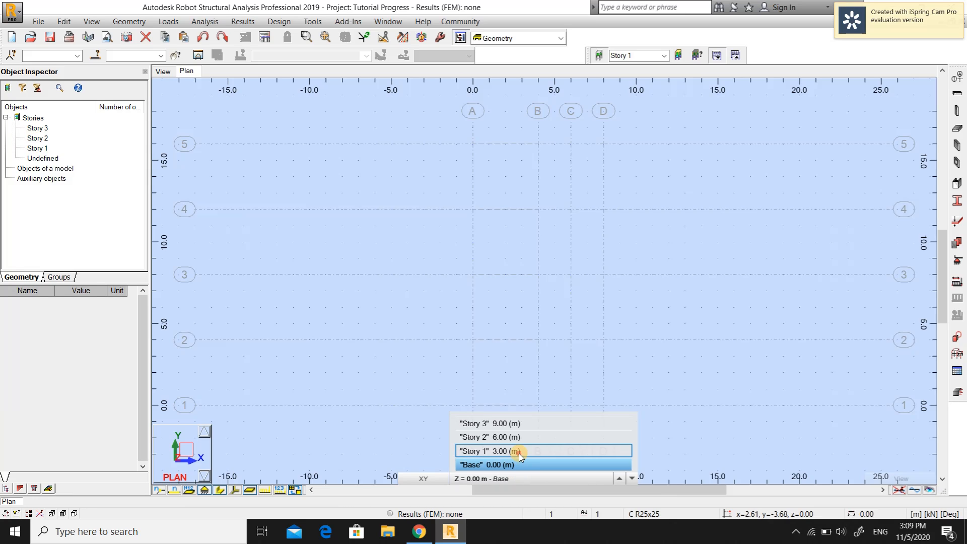
click(519, 452)
click(516, 481)
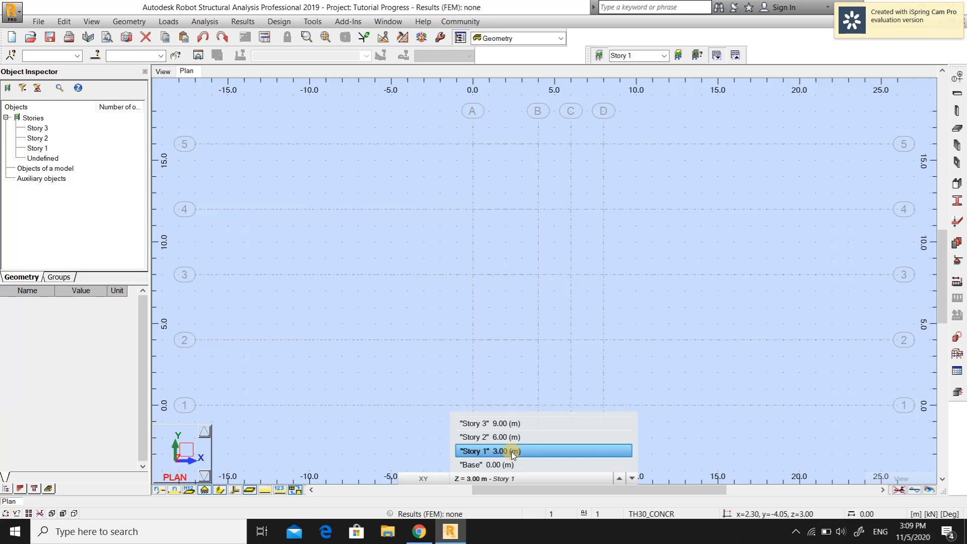
click(512, 438)
click(514, 479)
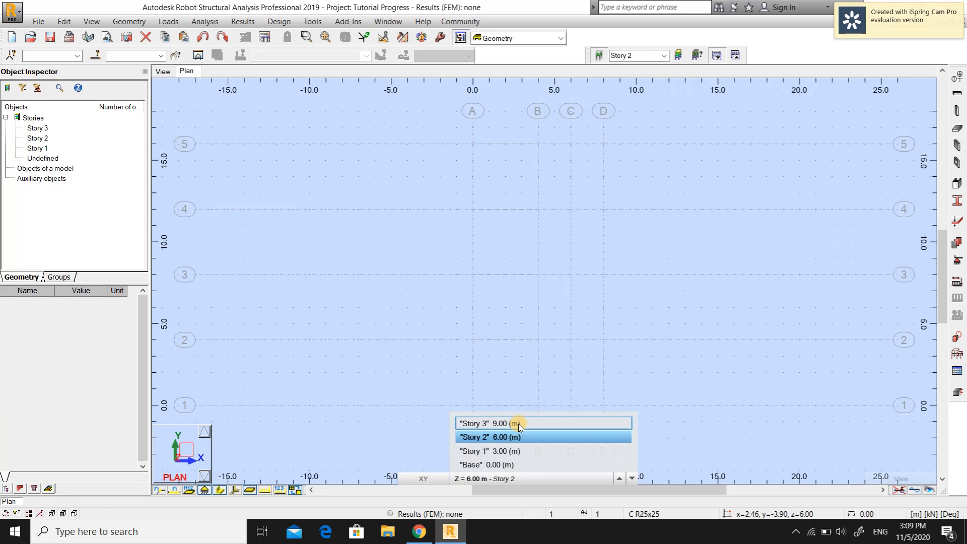
click(519, 424)
click(522, 478)
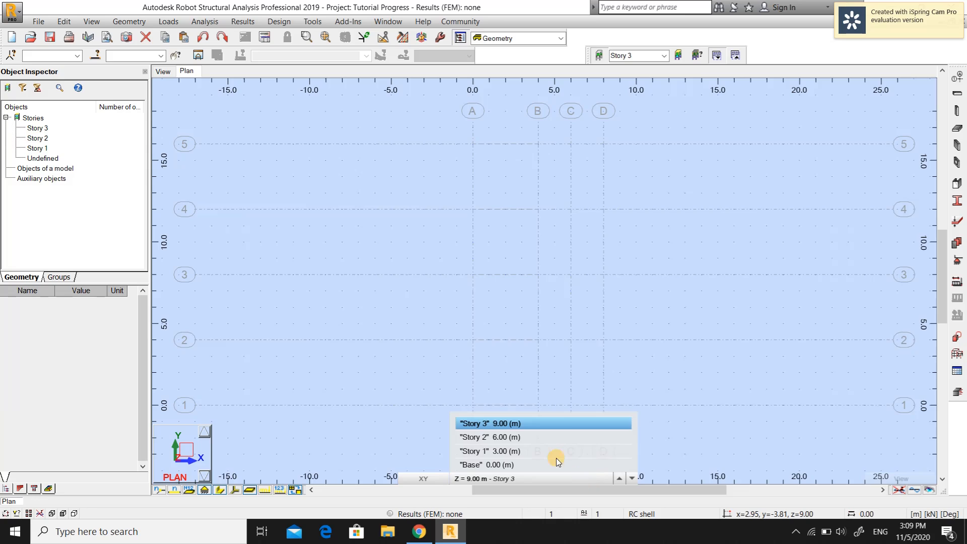
click(484, 451)
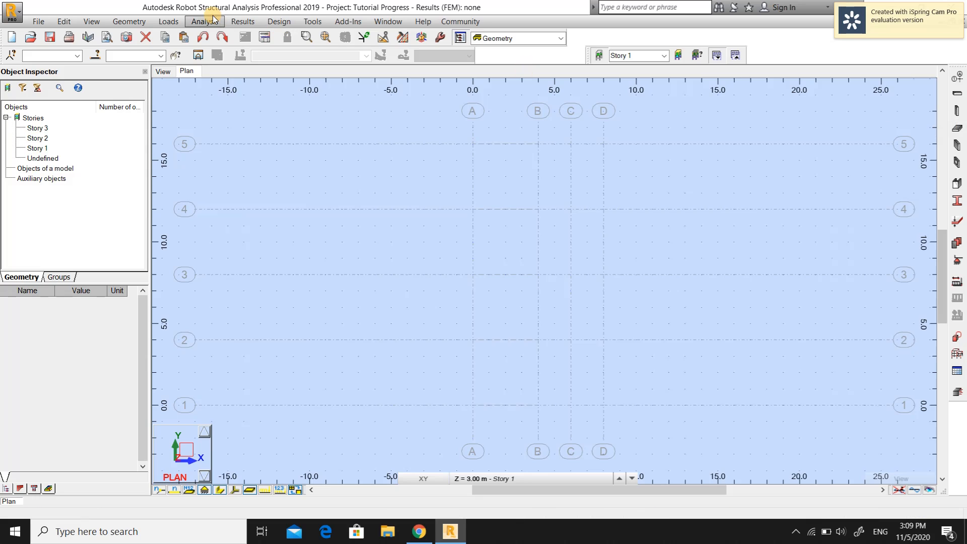
Open the Column tool and set the section type to RC column
click(131, 22)
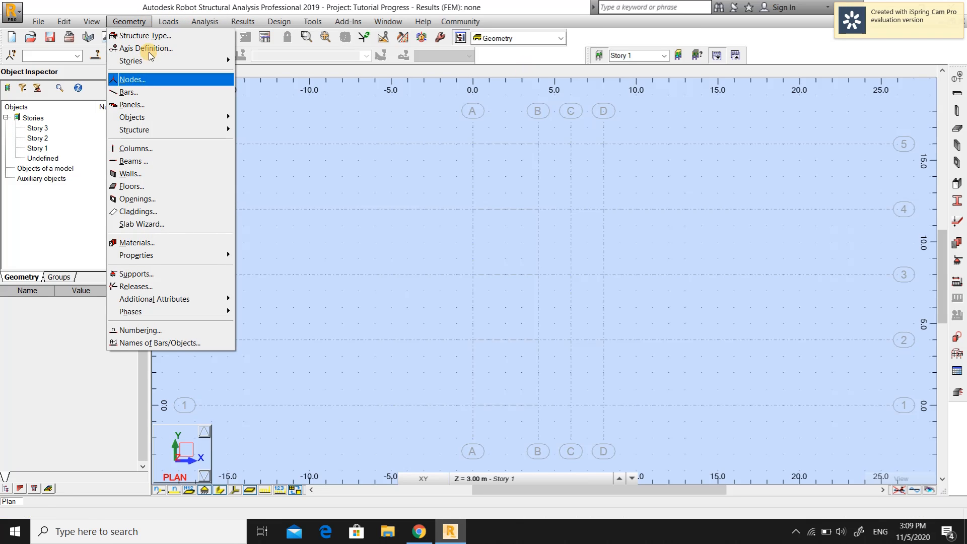
click(135, 149)
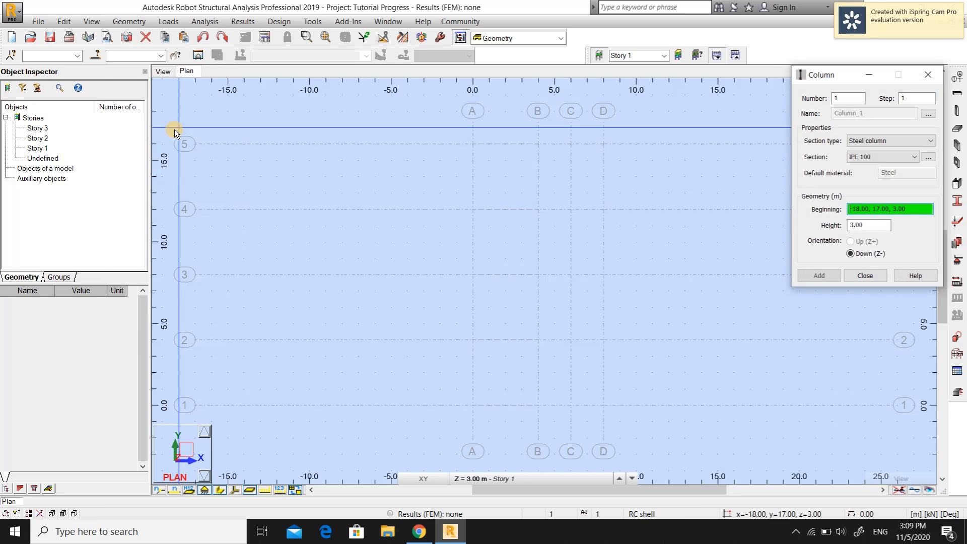
click(718, 79)
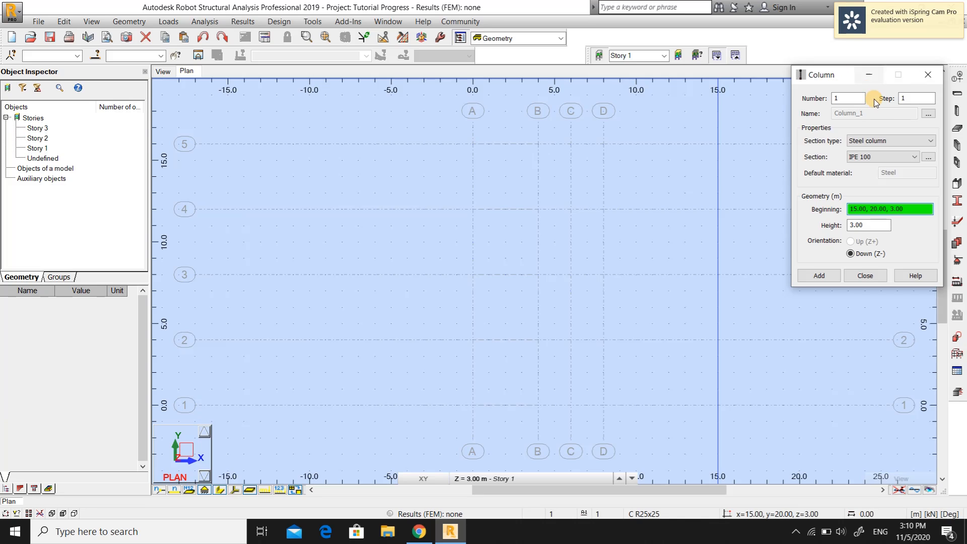
click(923, 140)
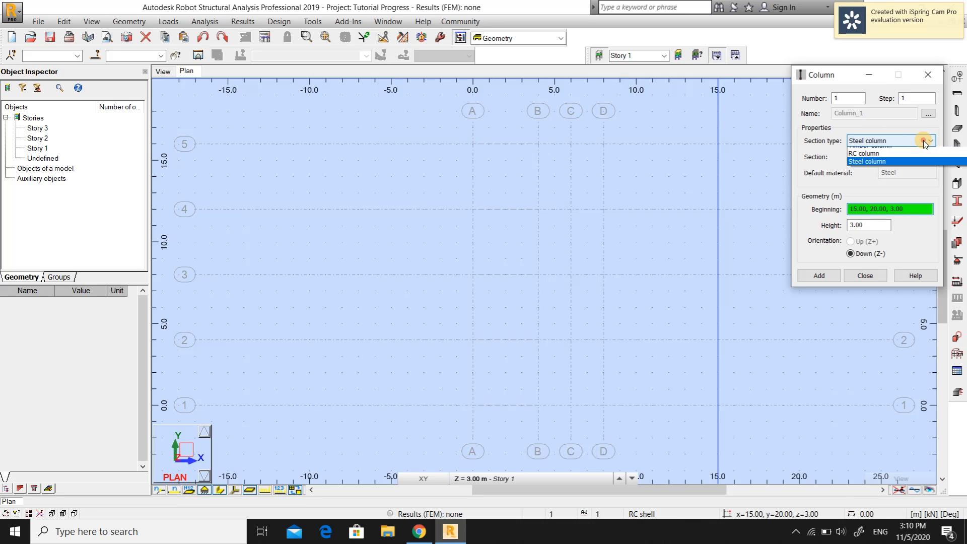
click(874, 157)
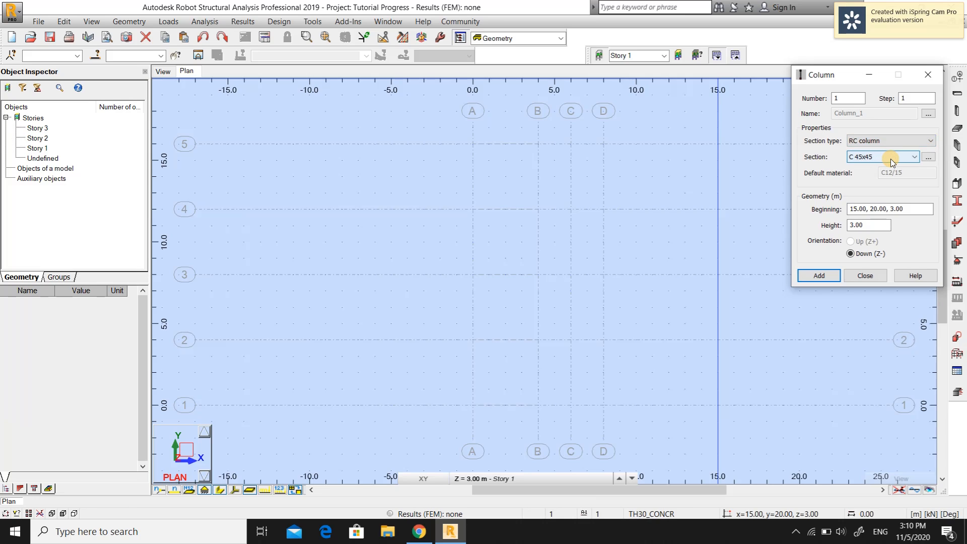
Define and add a new rectangular RC column section of 25 x 25 cm
click(917, 156)
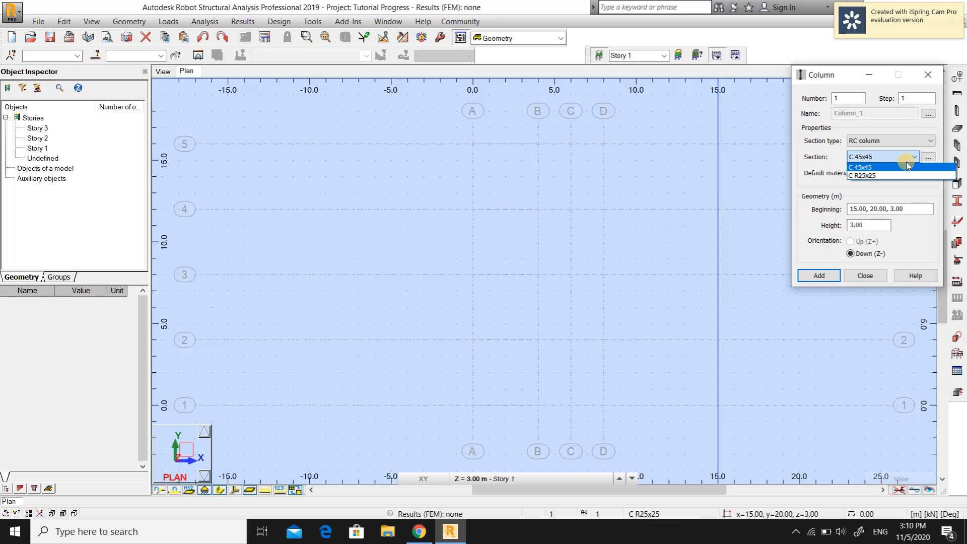
click(917, 156)
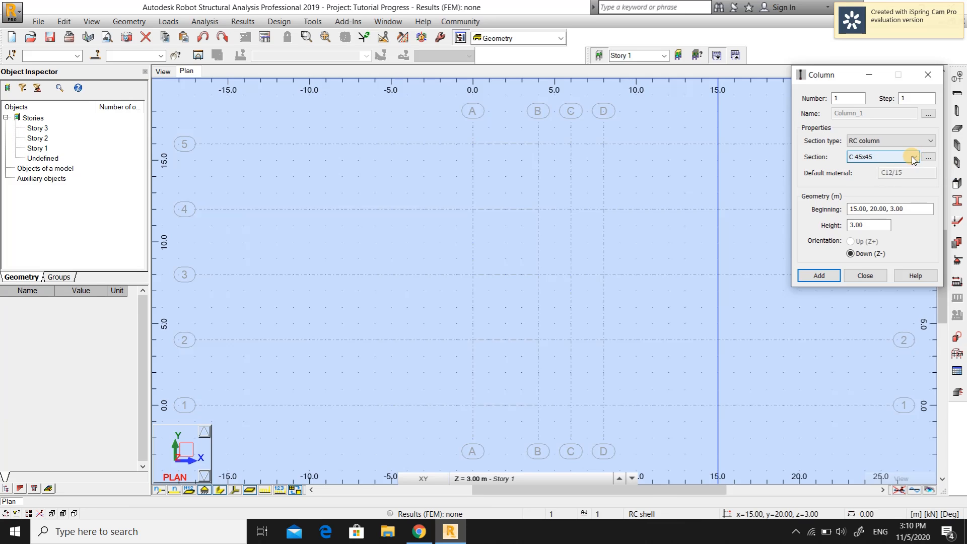
click(929, 159)
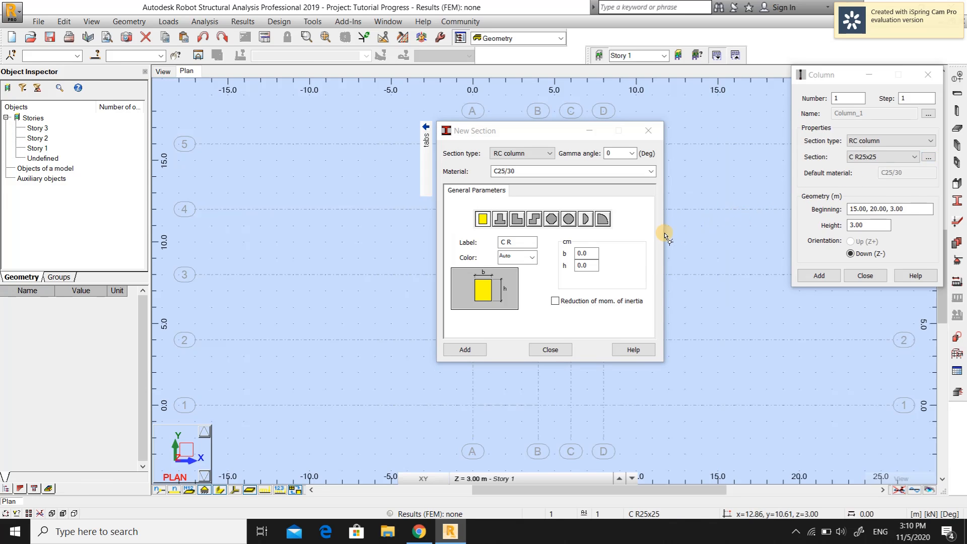
click(586, 253)
click(586, 253)
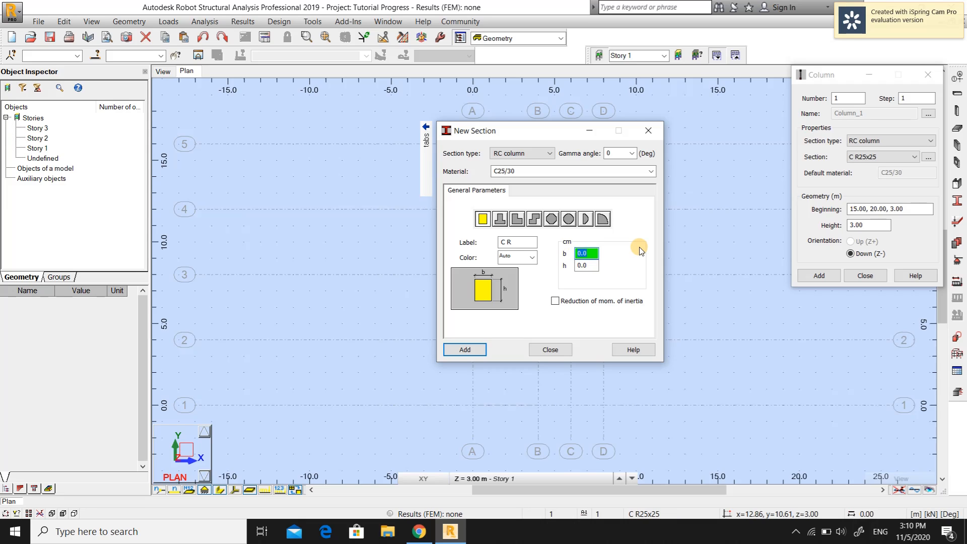
text(25)
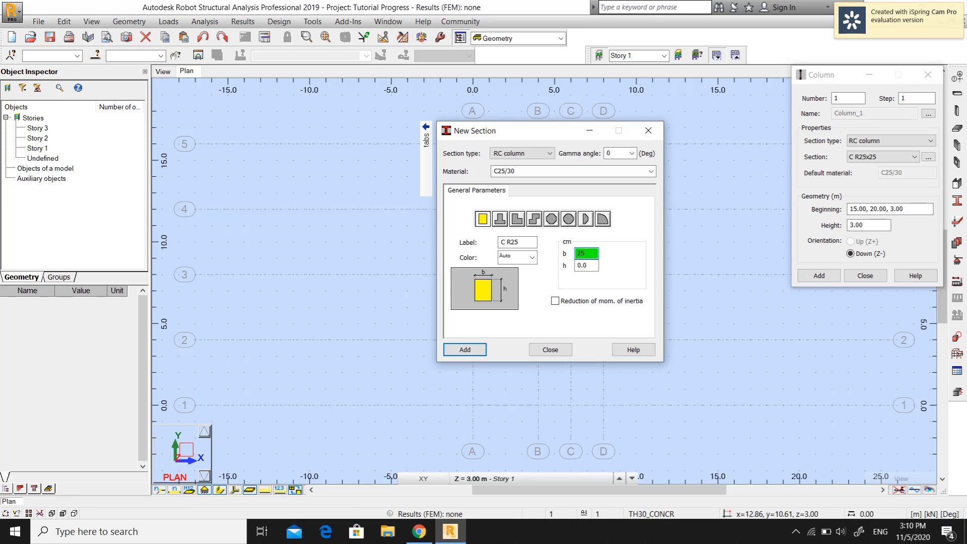
click(591, 265)
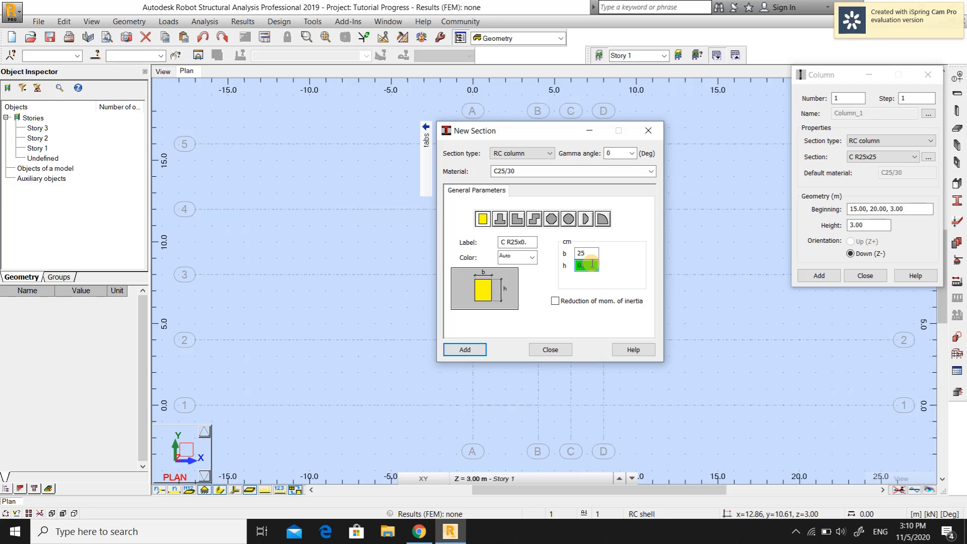
text(25)
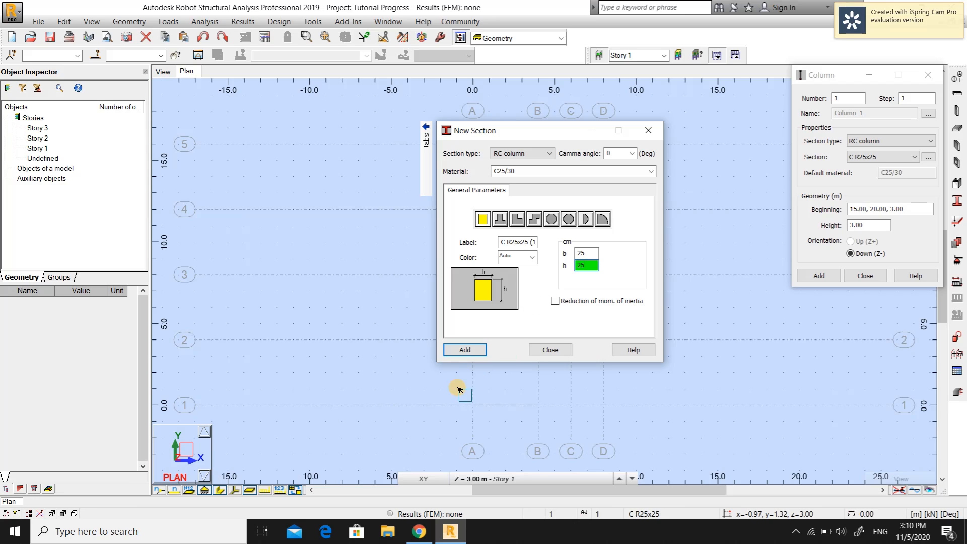
click(476, 350)
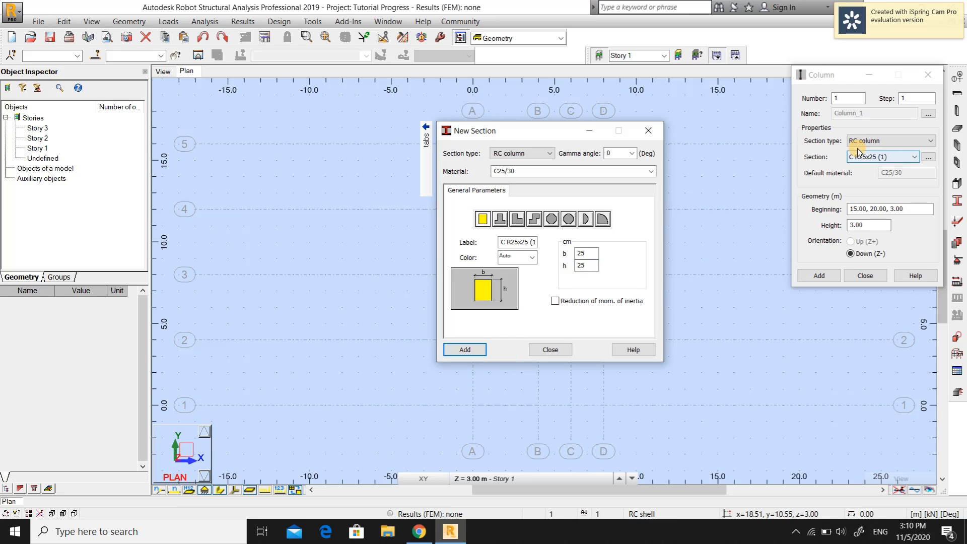
click(555, 349)
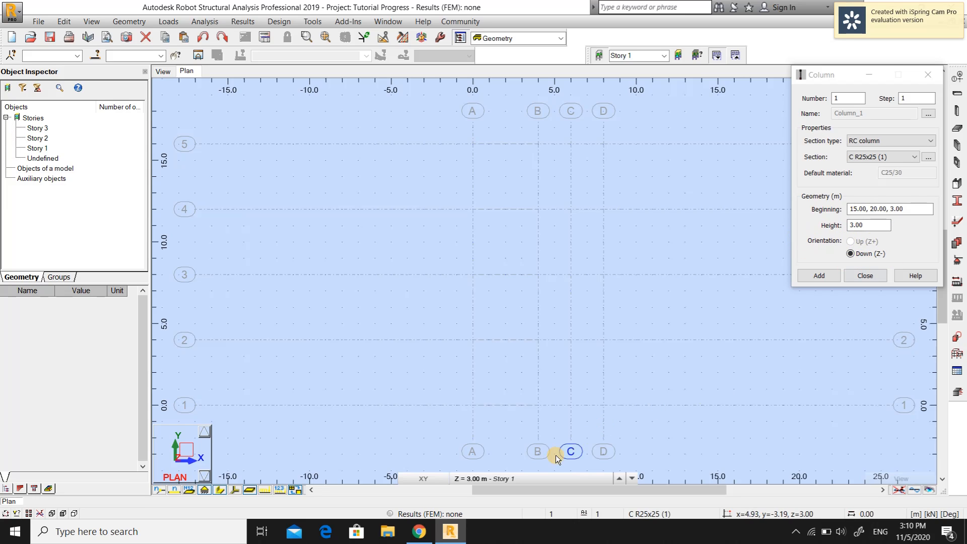
click(516, 479)
click(513, 474)
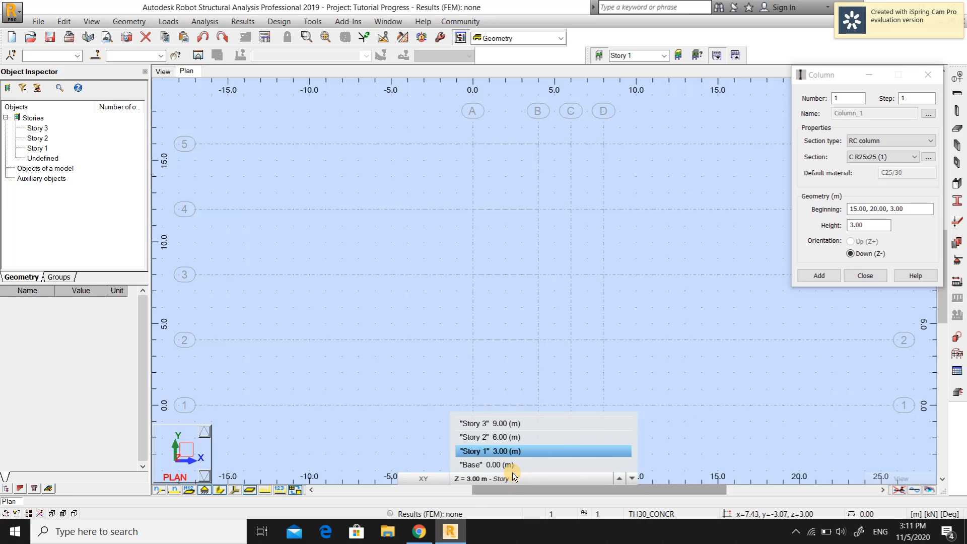
click(507, 477)
click(510, 479)
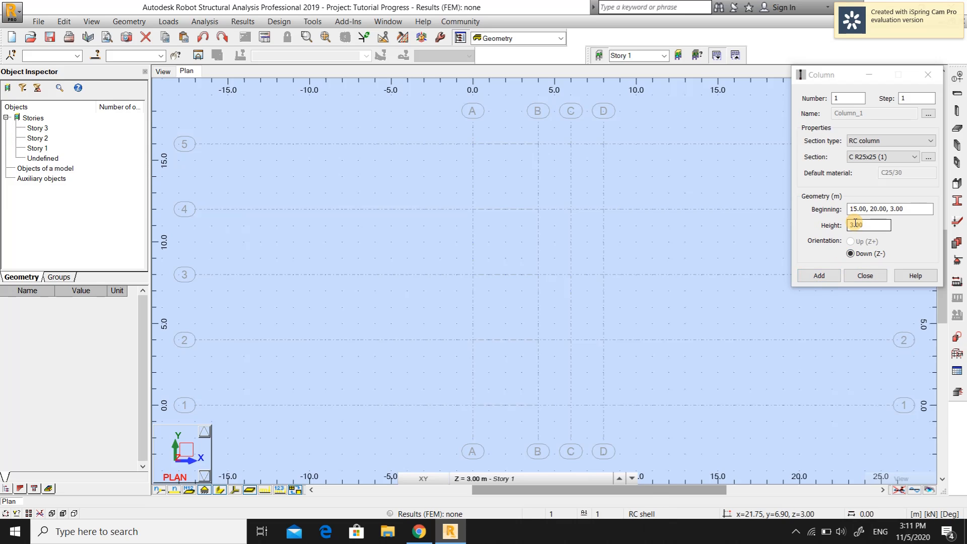
Place RC 25x25 columns on Story 1 where gridline 5 meets axes A, B and D
drag(908, 208, 840, 209)
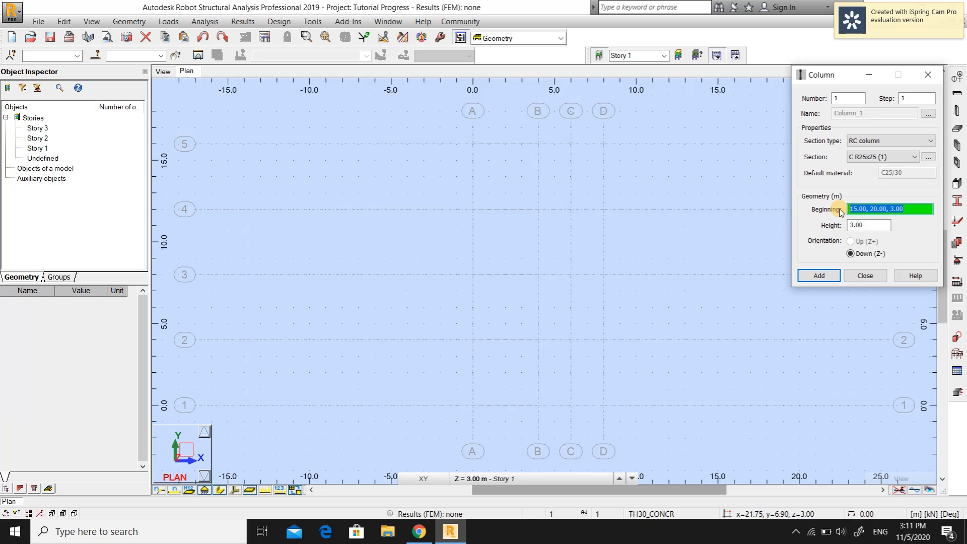
key(Delete)
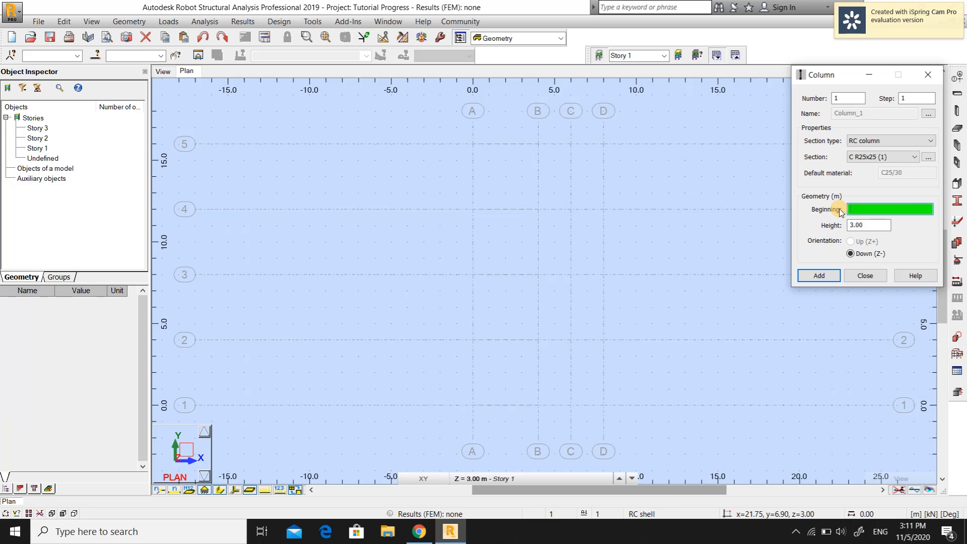
click(473, 144)
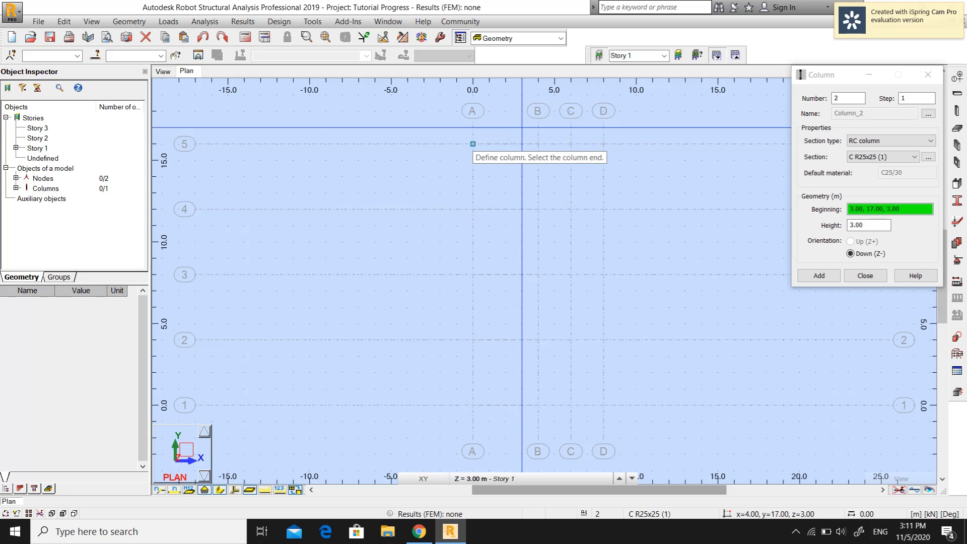
click(538, 144)
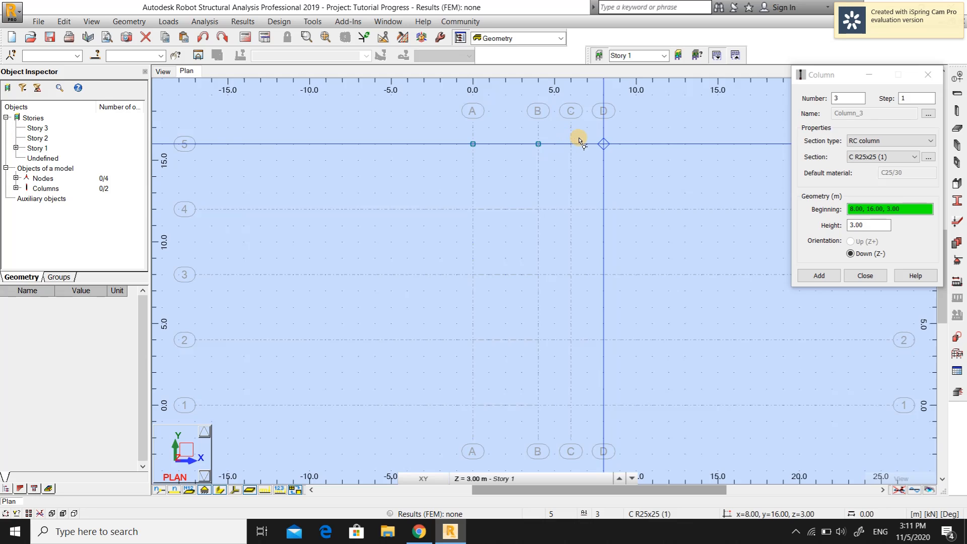
click(603, 144)
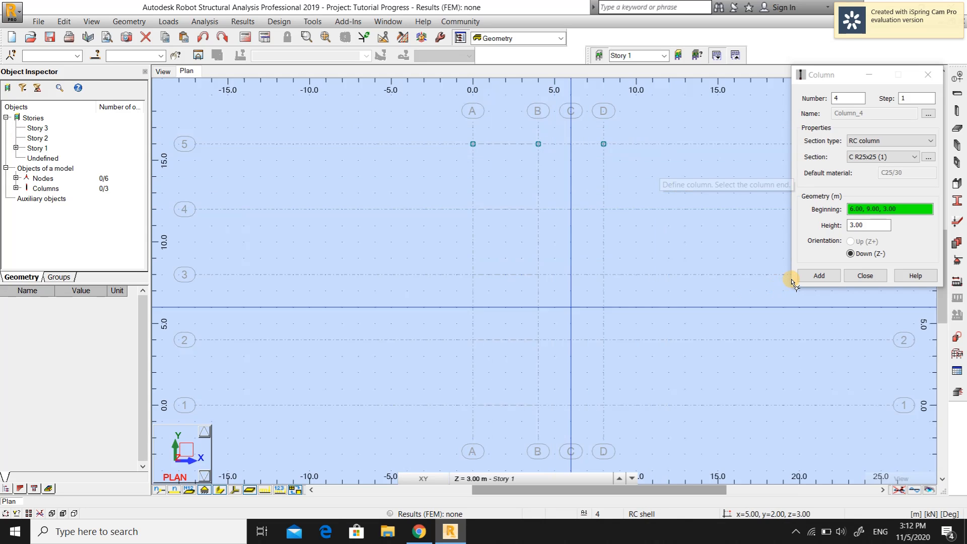
click(872, 275)
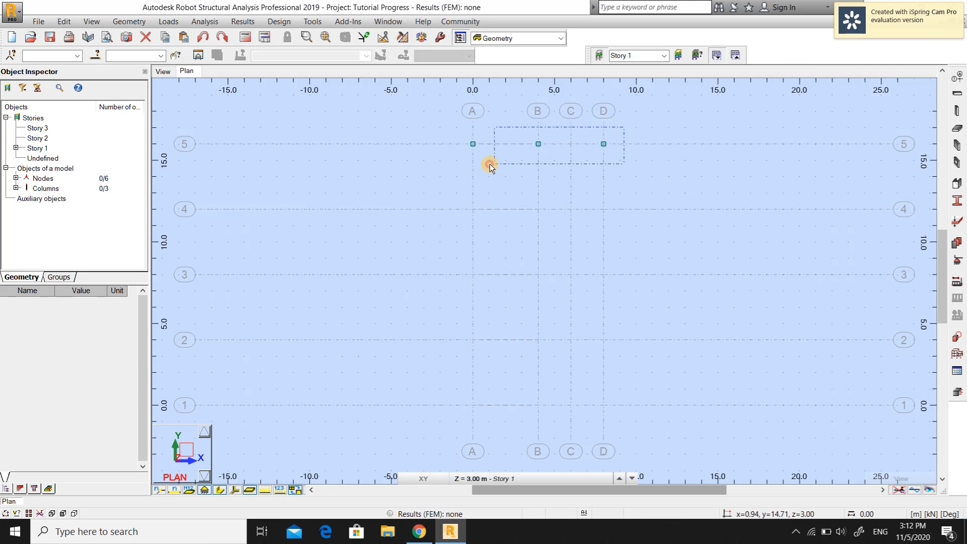
Copy the three gridline-5 columns four times with translation vector 0, -4, 0 so columns fill gridlines 4 to 1
drag(490, 164, 451, 167)
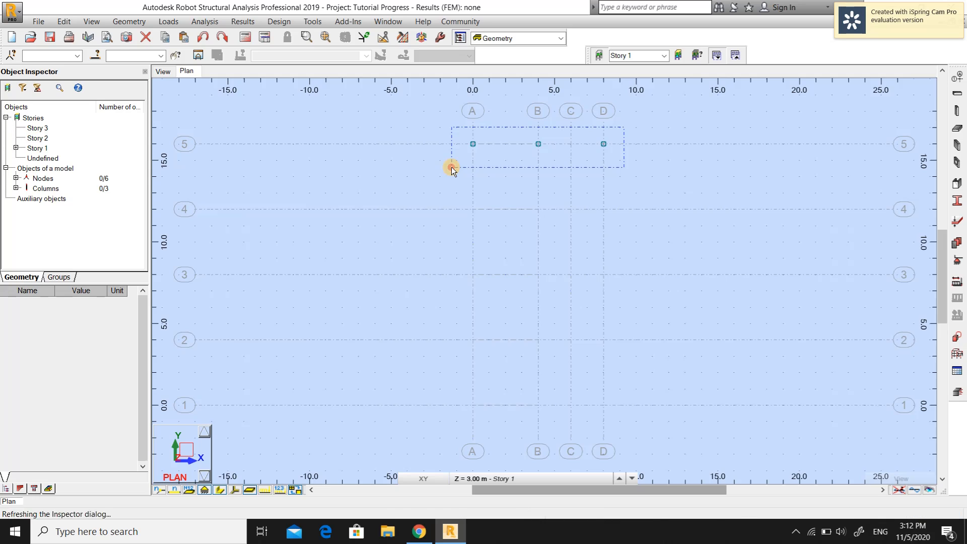
click(385, 39)
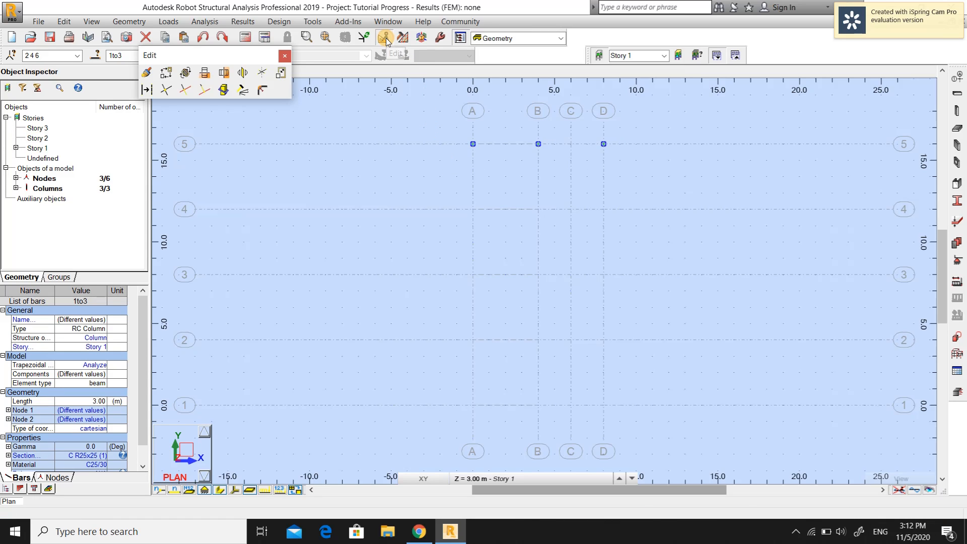
click(165, 74)
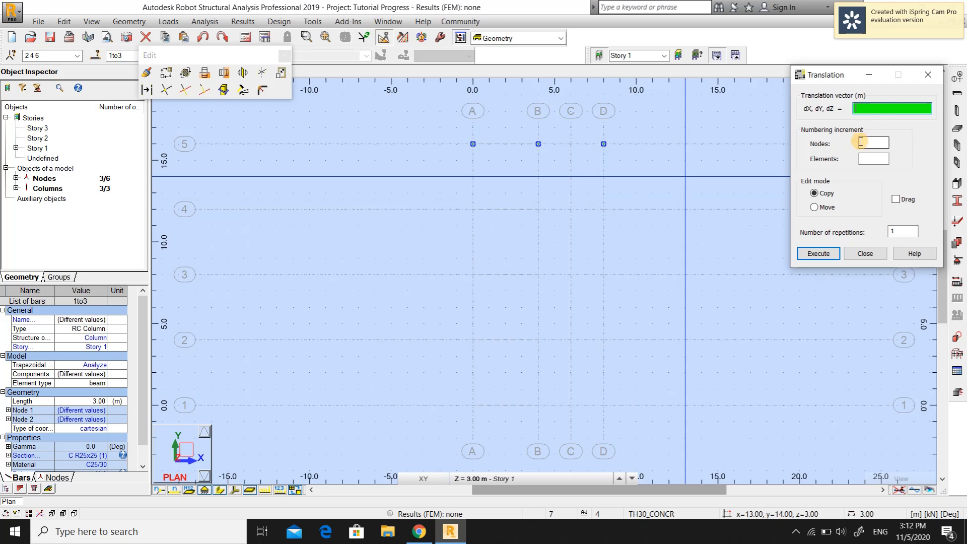
click(866, 110)
text(0, -4, 0)
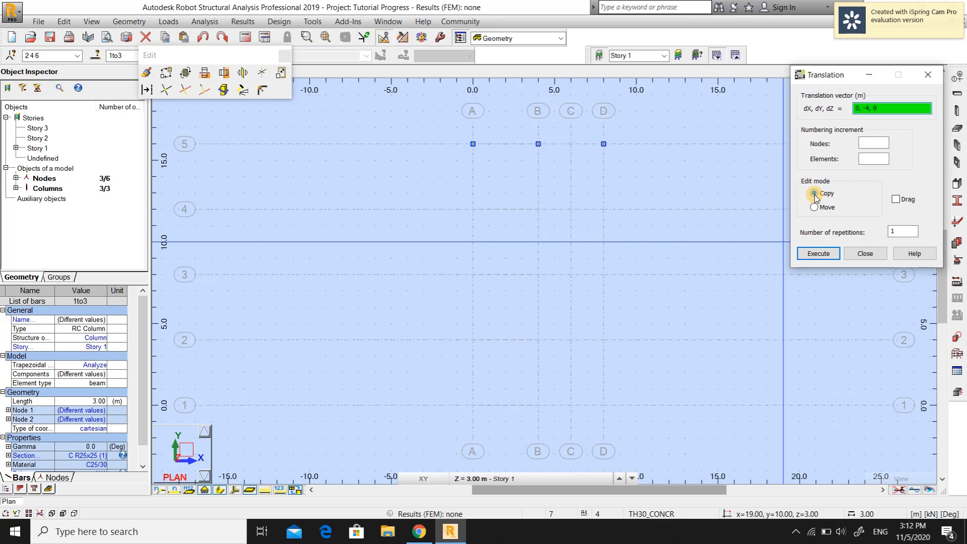
click(889, 231)
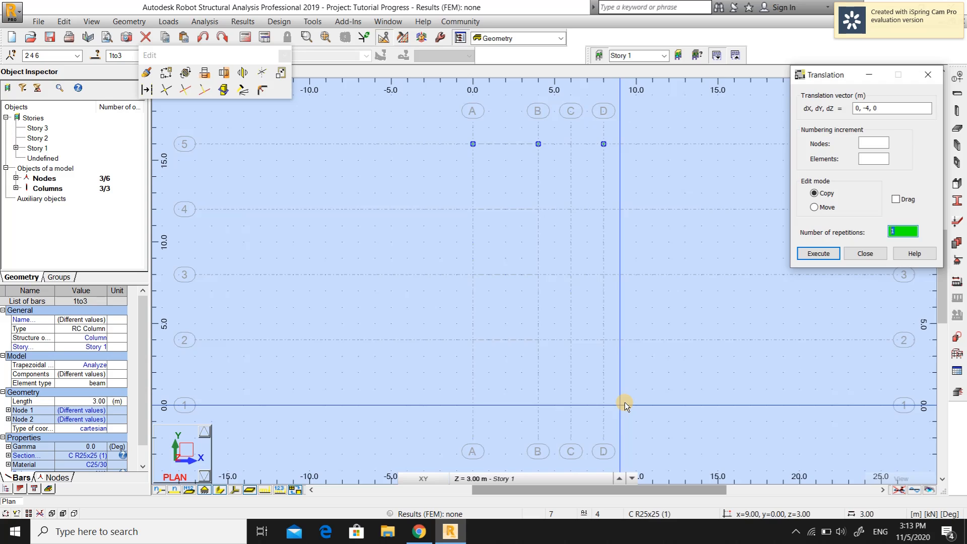
text(4)
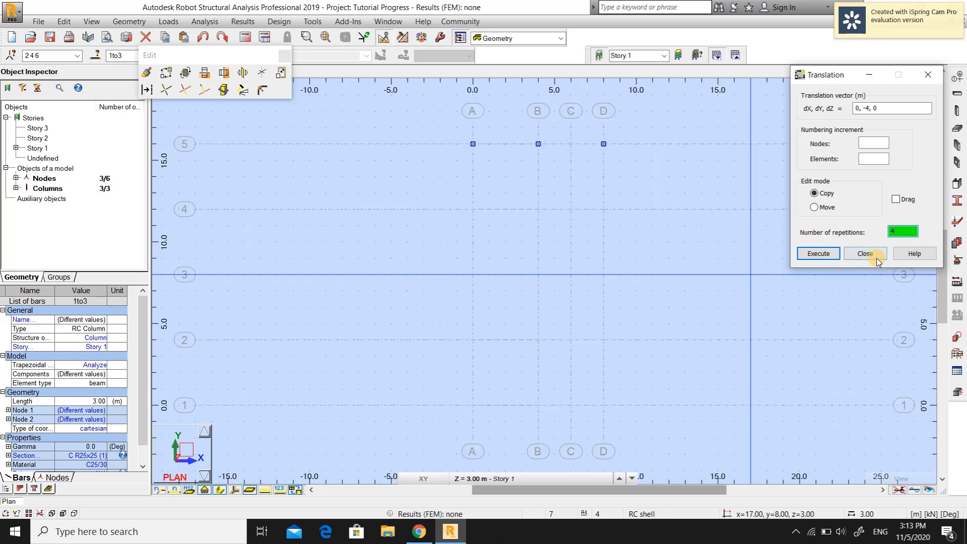
click(823, 257)
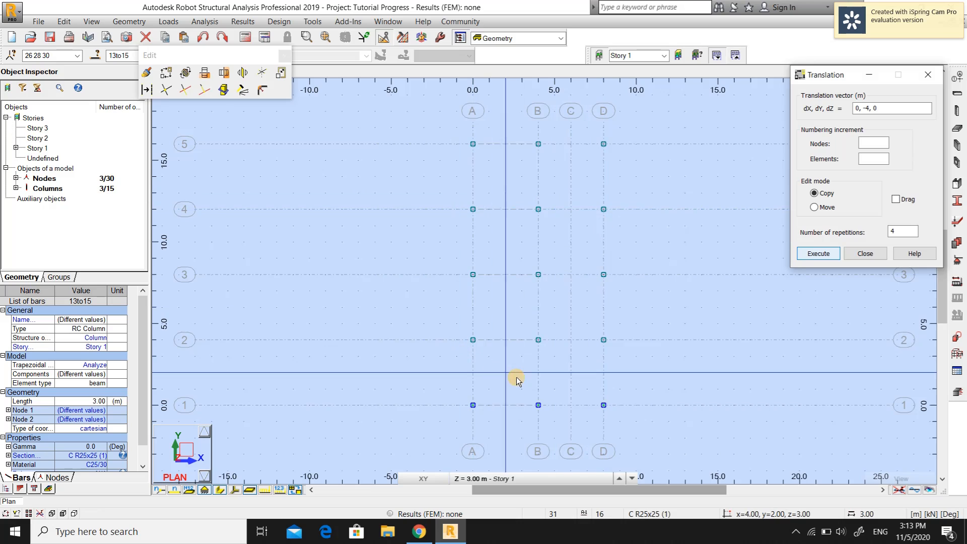
scroll(648, 303, down, 2)
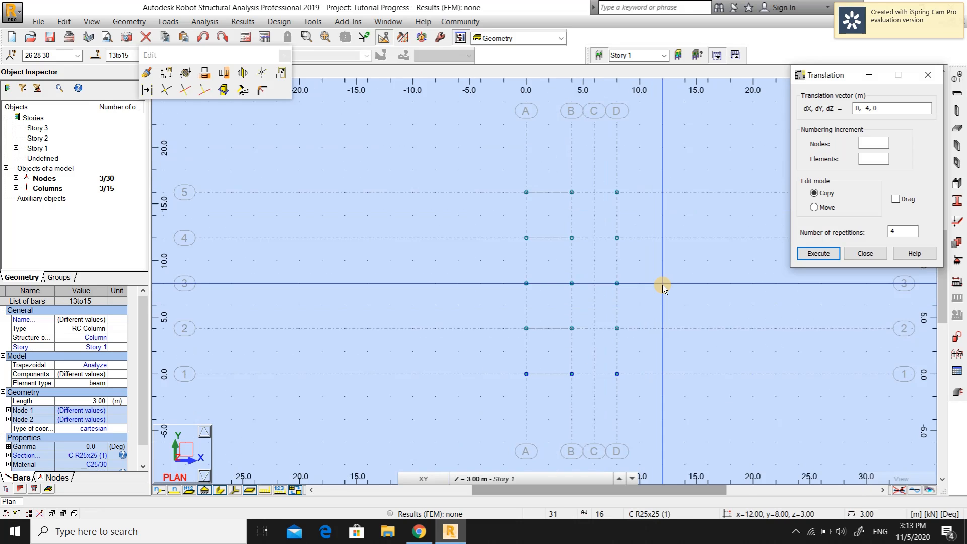
middle_drag(694, 297, 603, 286)
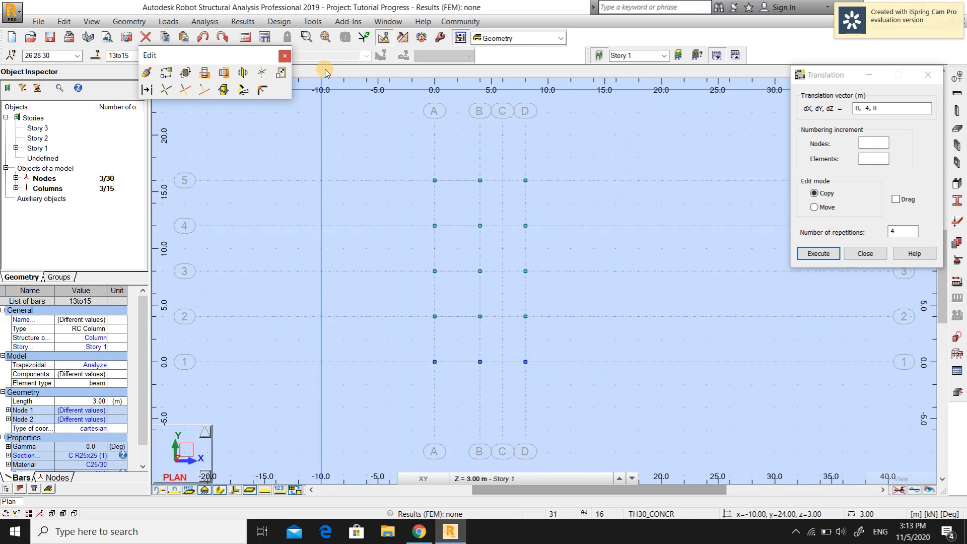
click(827, 250)
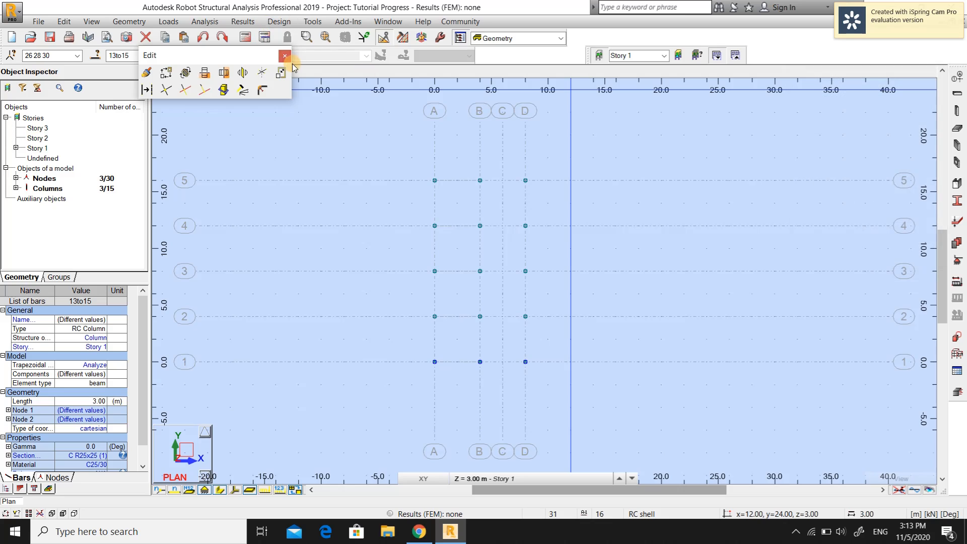
click(285, 55)
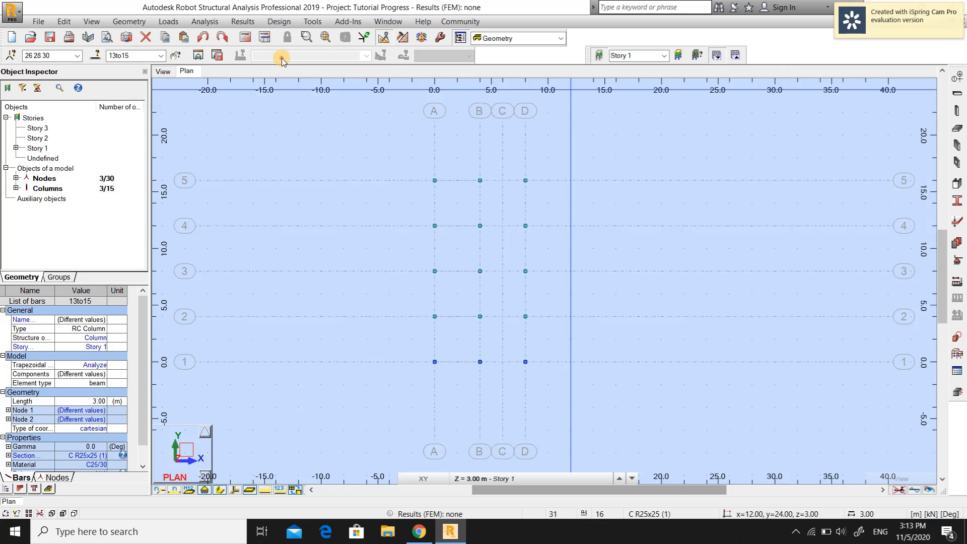
Switch to the 3D view and display the columns with their section shapes
click(162, 72)
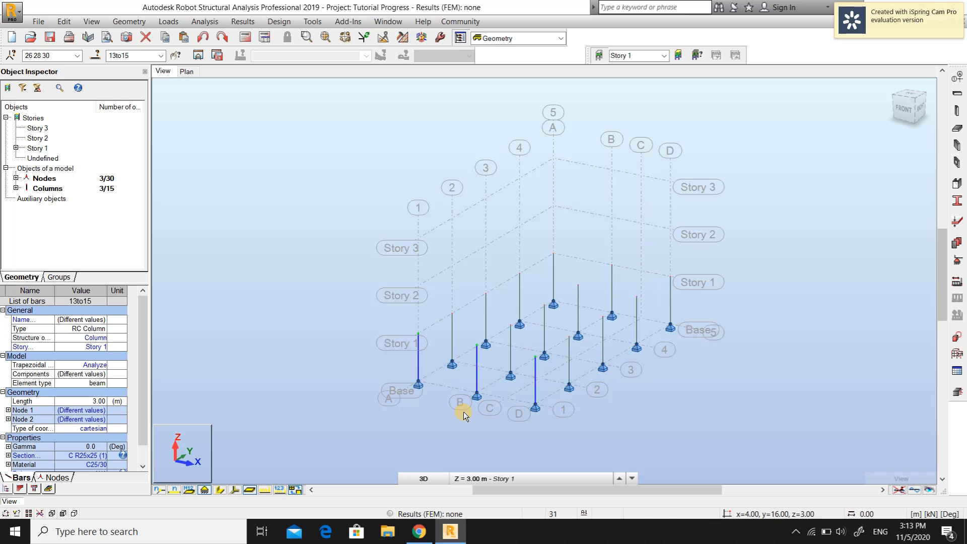
click(461, 410)
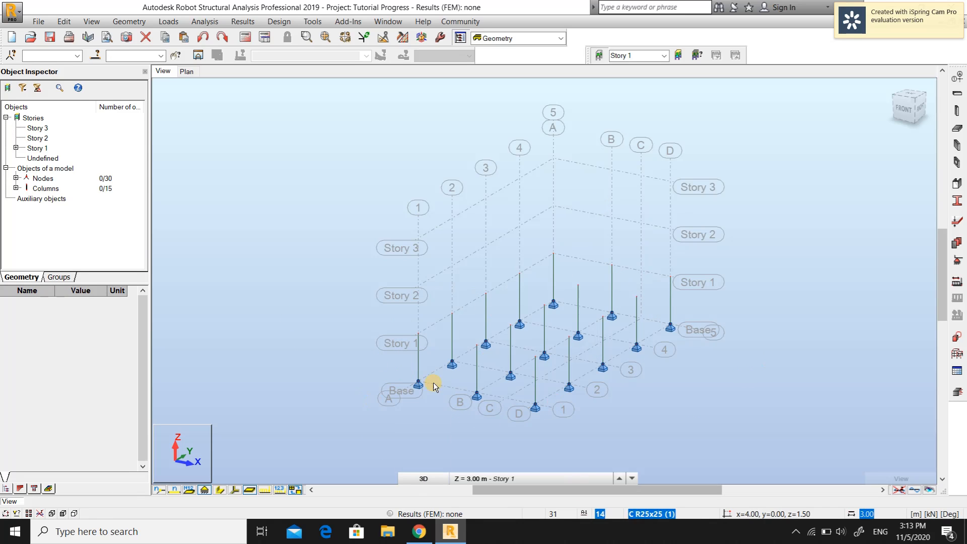
click(219, 490)
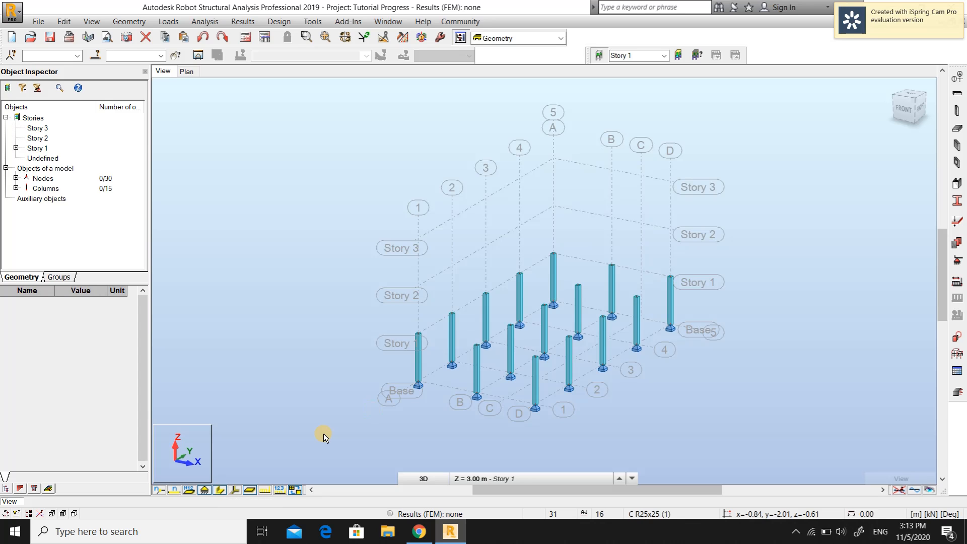
scroll(454, 378, up, 4)
middle_drag(529, 373, 452, 354)
scroll(629, 323, down, 1)
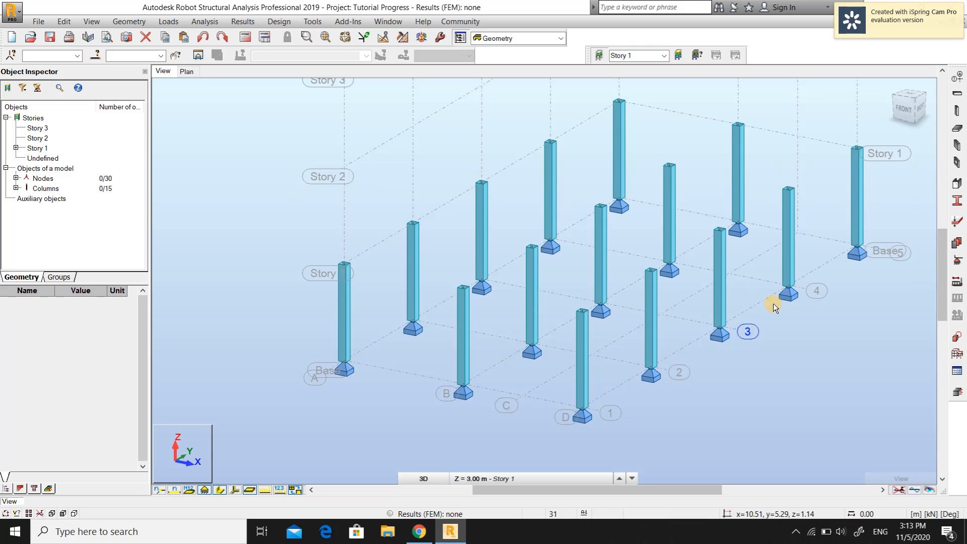
middle_drag(844, 315, 803, 326)
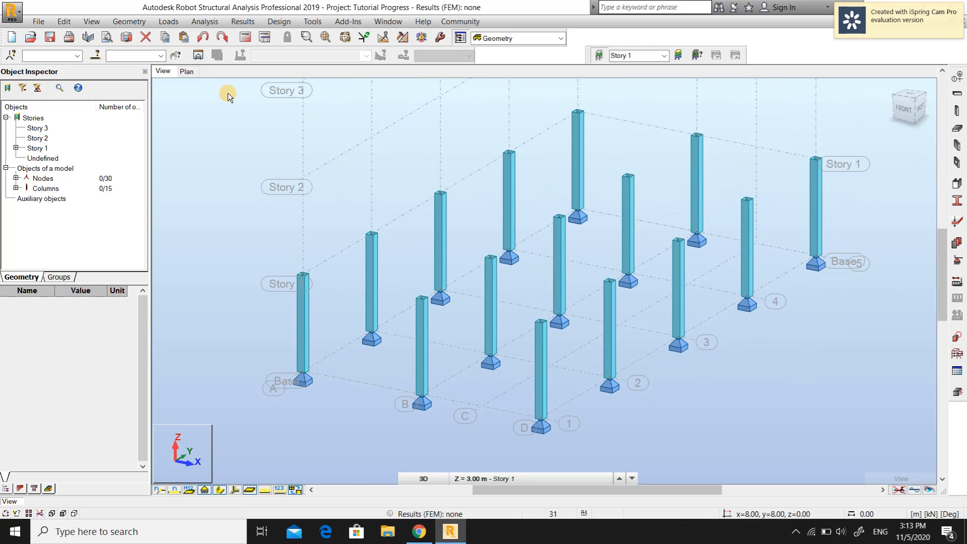
Place RC 25x25 columns on Story 1 on axis C at gridlines 3 and 2, and midway between gridlines 2 and 3 on axes A and B
click(186, 71)
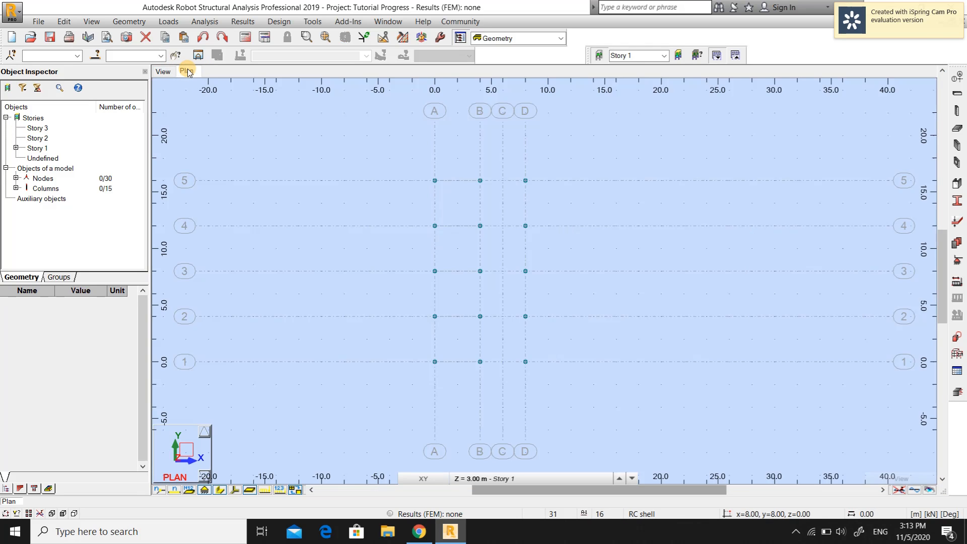
scroll(380, 242, up, 1)
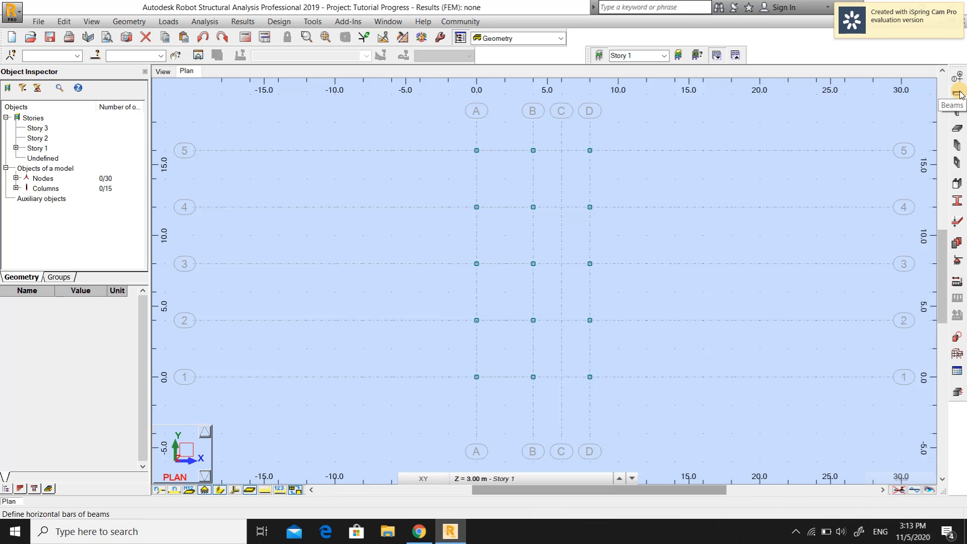
click(957, 111)
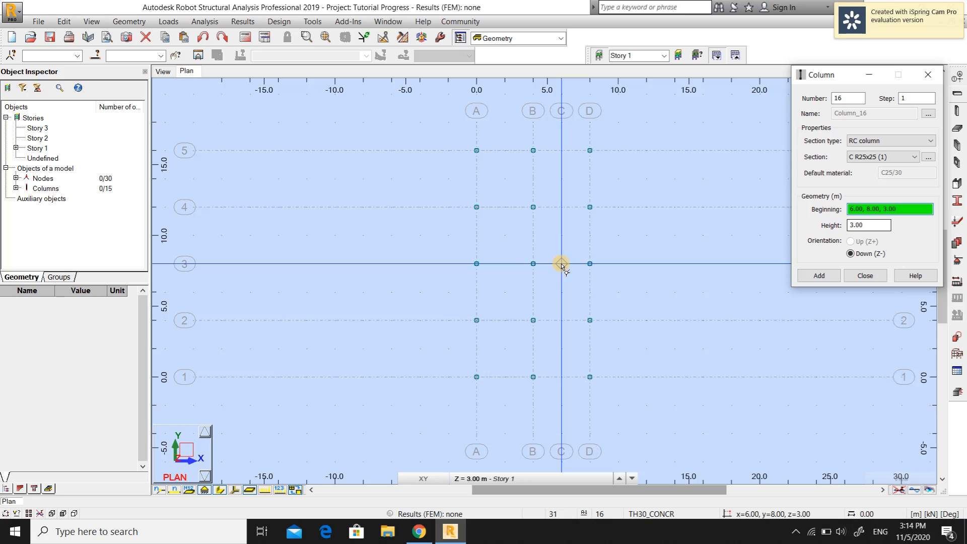
click(563, 285)
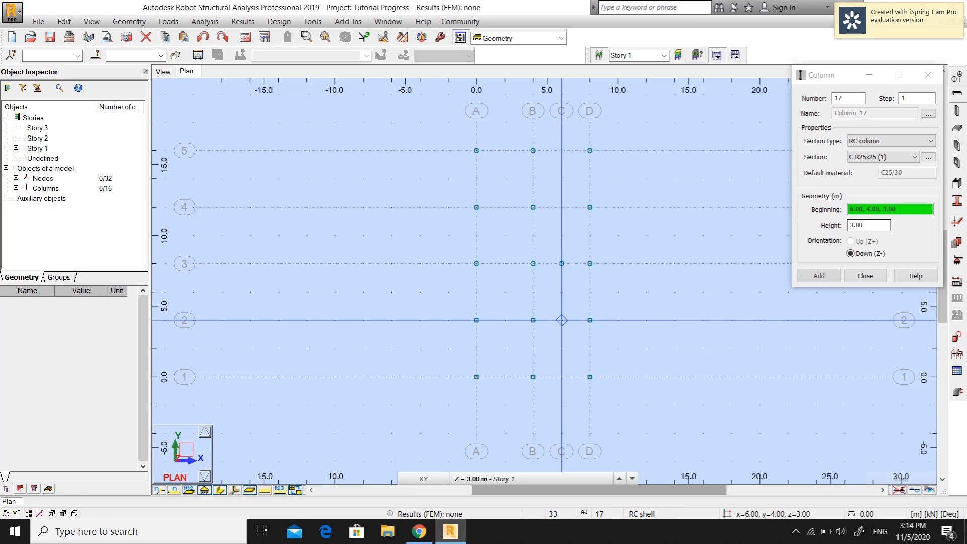
click(562, 320)
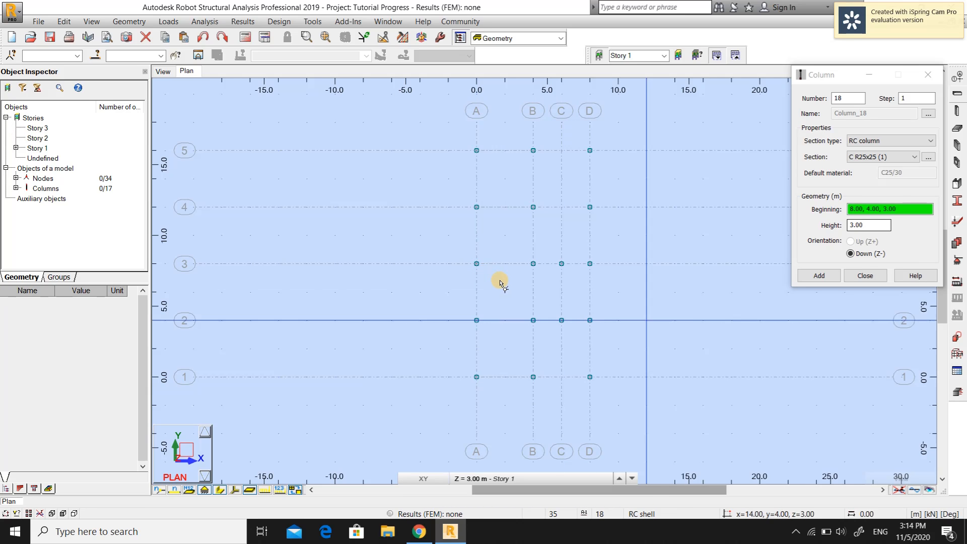
click(528, 295)
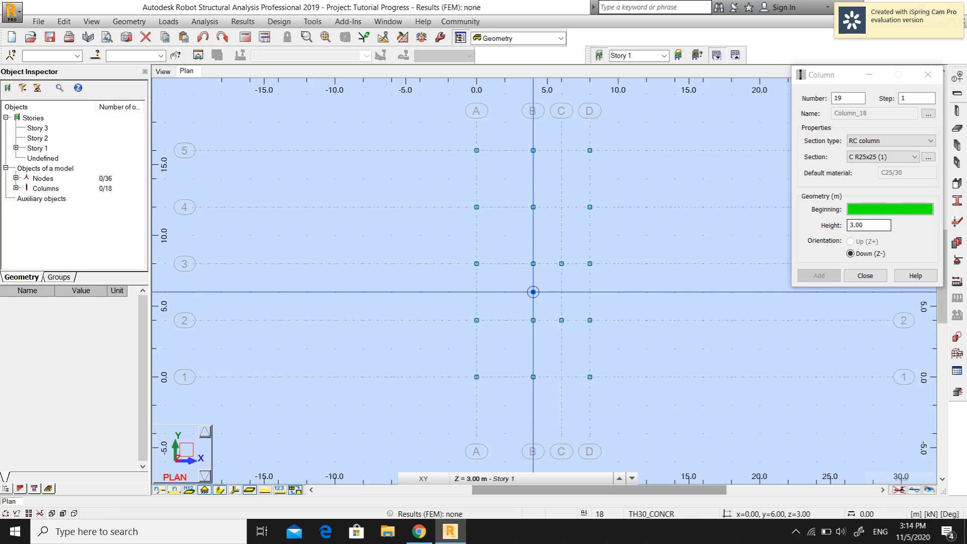
click(477, 292)
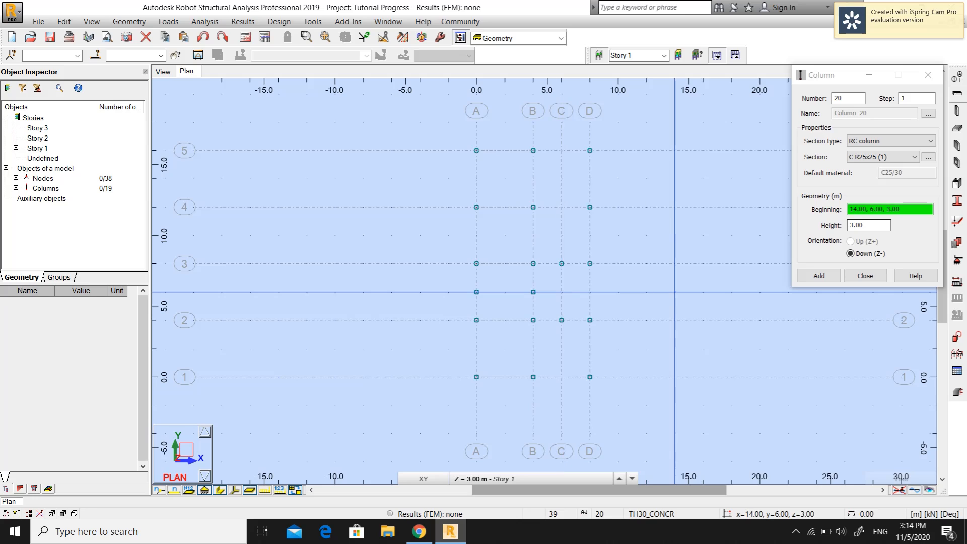
click(854, 273)
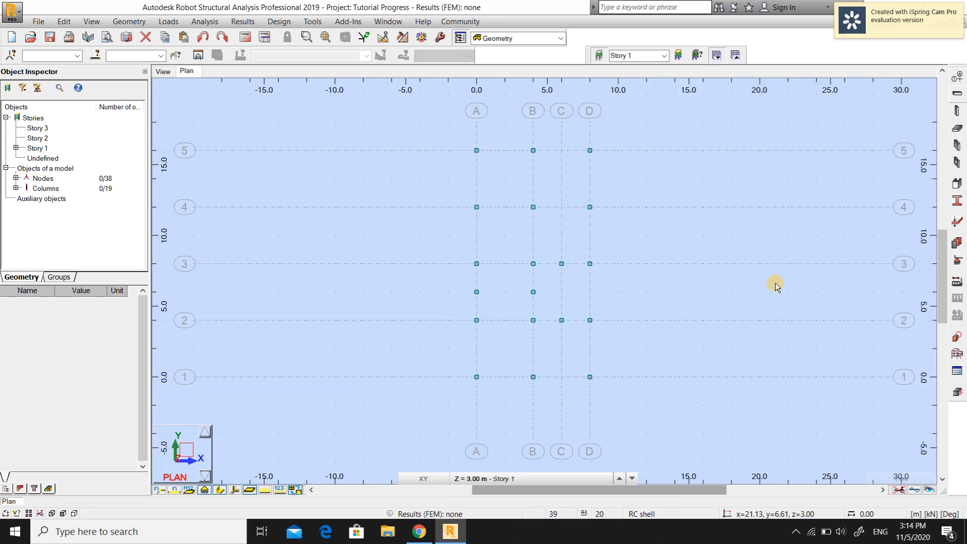
Inspect the placed Story 1 columns in the 3D view
click(162, 71)
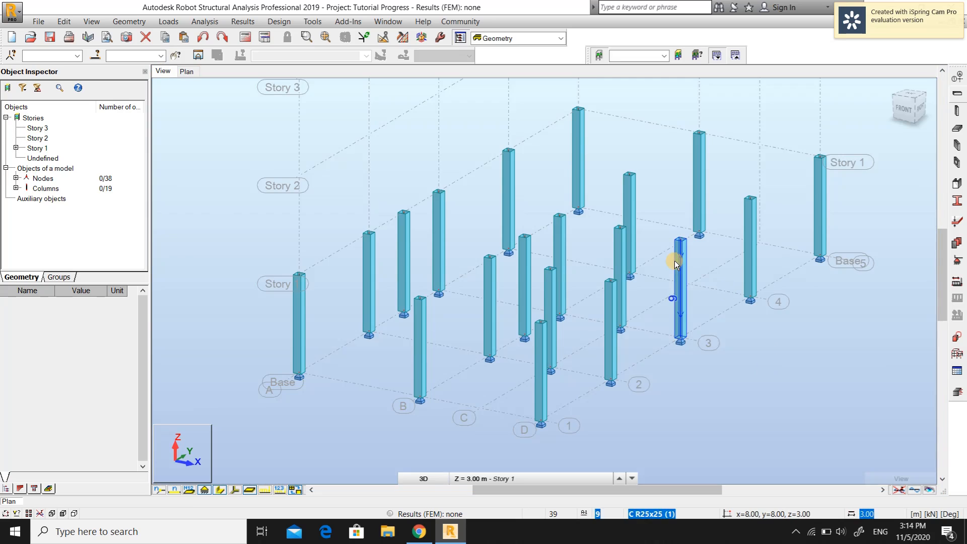
scroll(762, 356, down, 1)
middle_drag(791, 344, 706, 346)
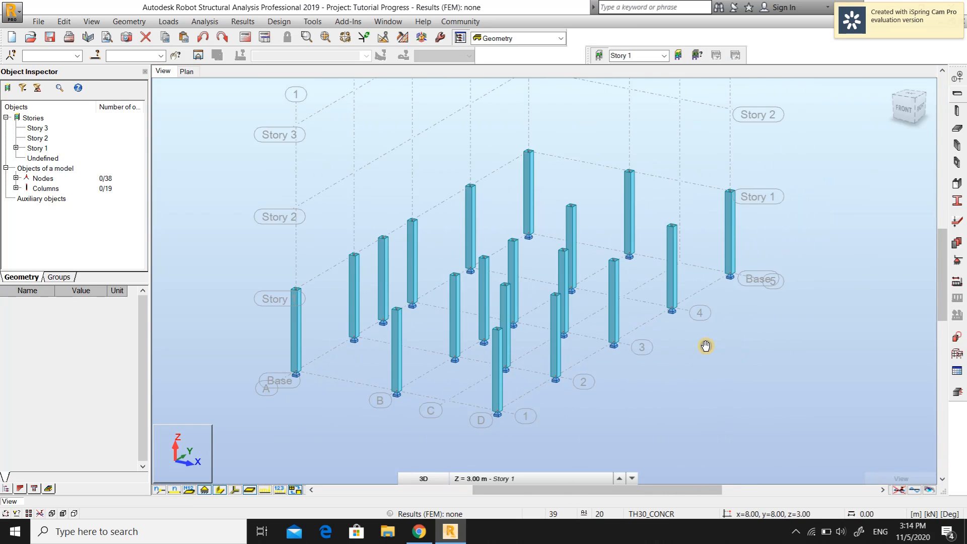
scroll(721, 346, down, 1)
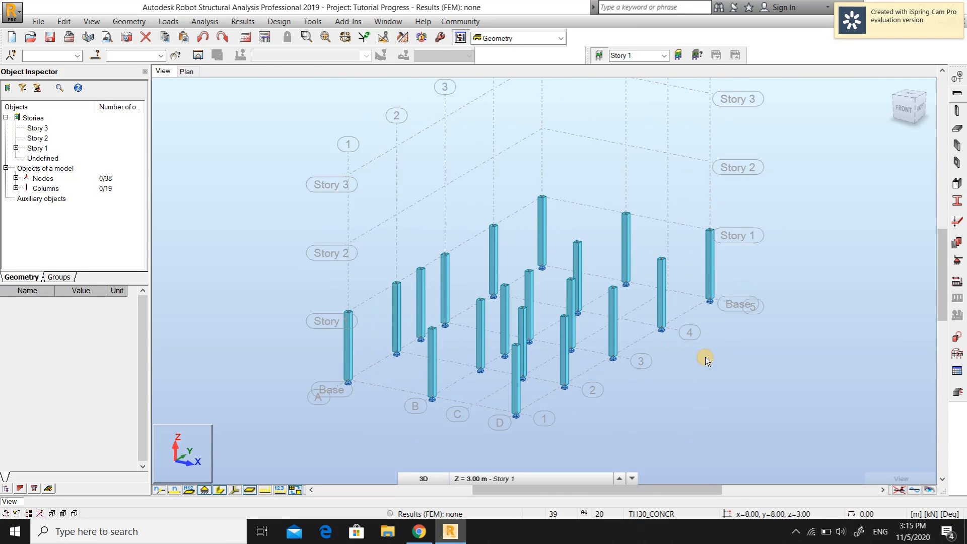